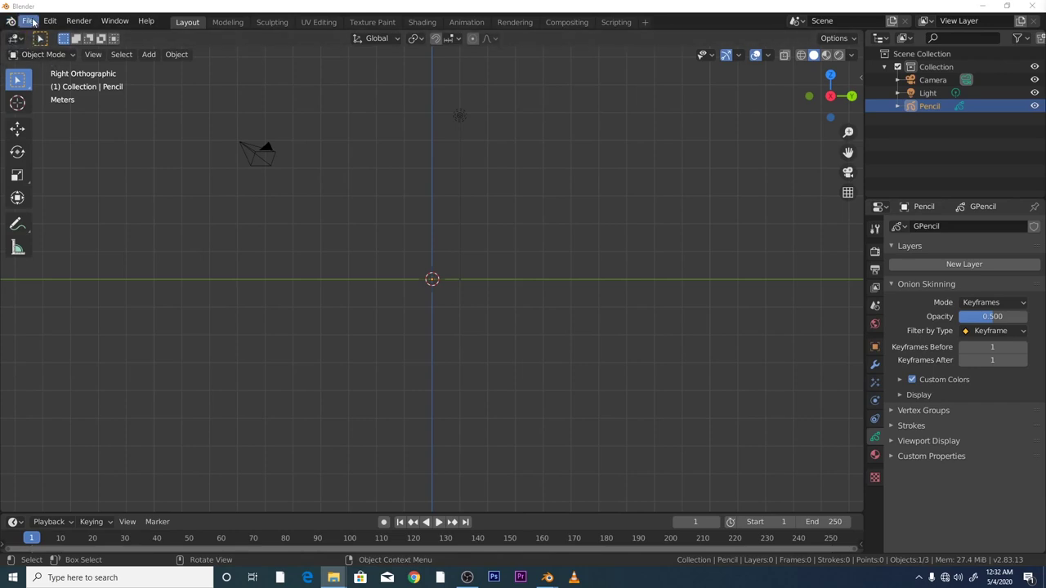
Reset Blender to its factory default settings
click(31, 22)
mouse_move(88, 259)
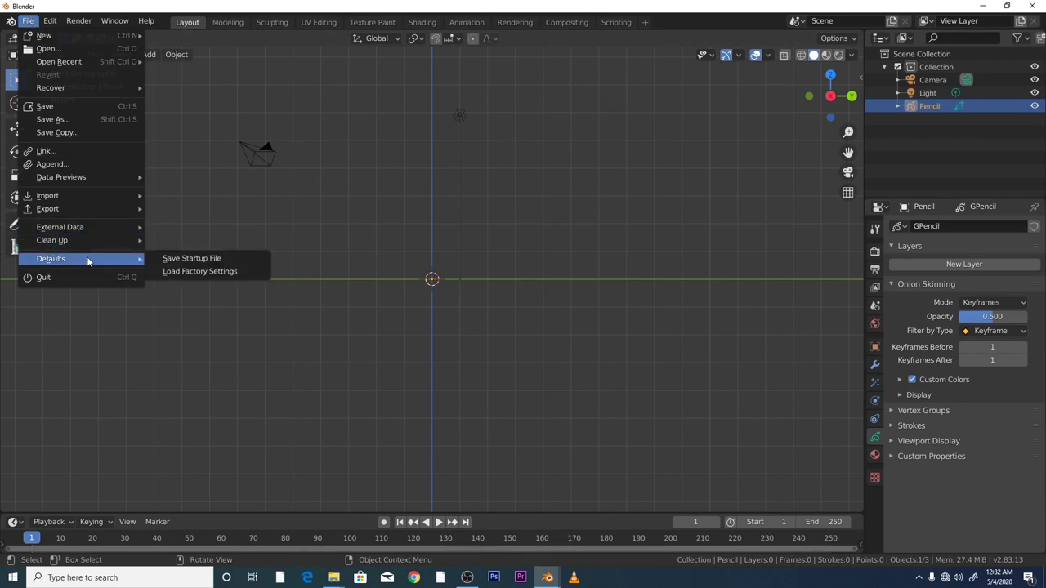
click(177, 271)
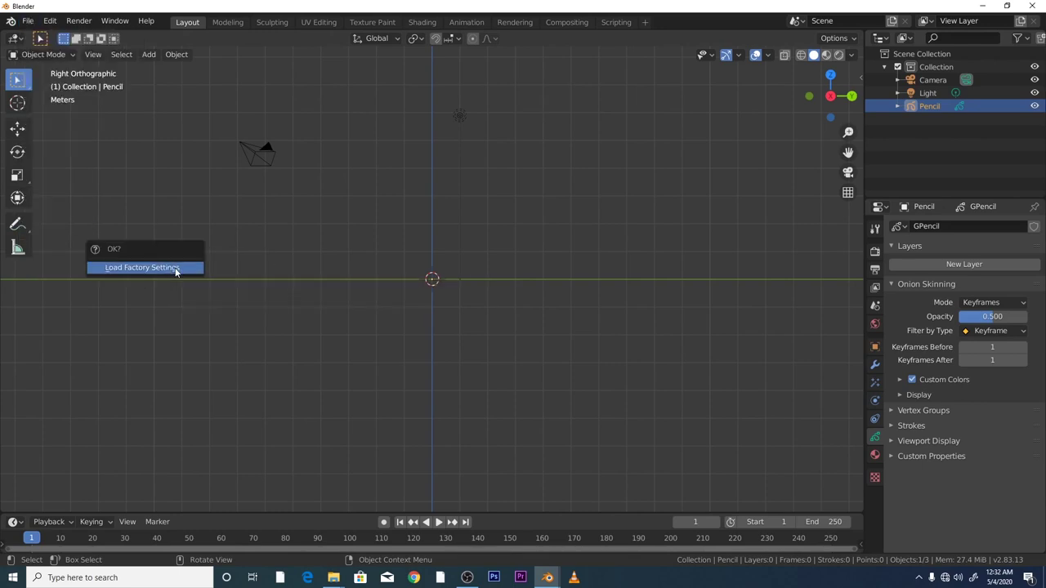
click(174, 269)
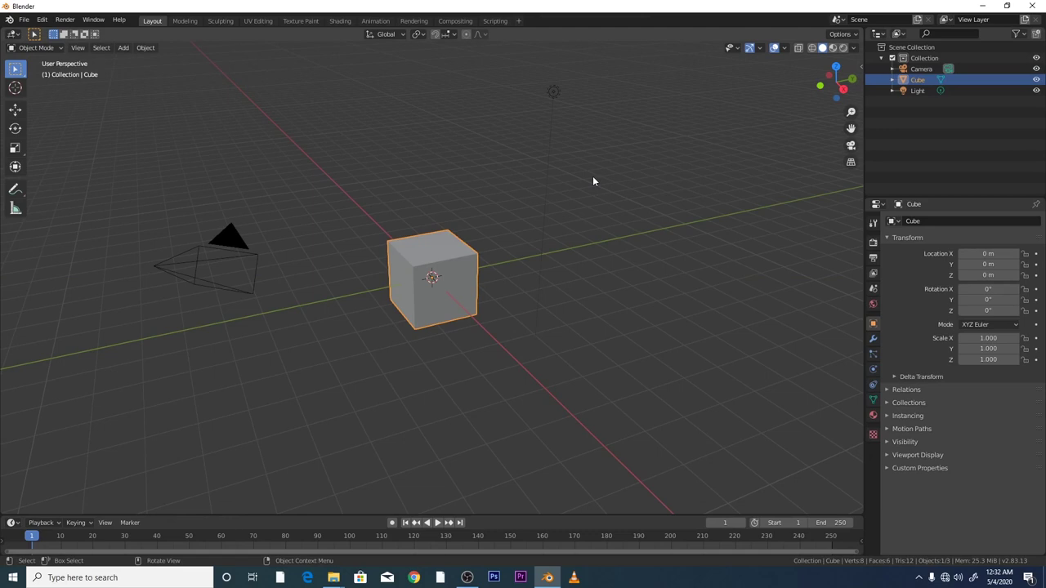
Delete the default cube and view the scene from the right side
click(520, 376)
click(461, 315)
key(Delete)
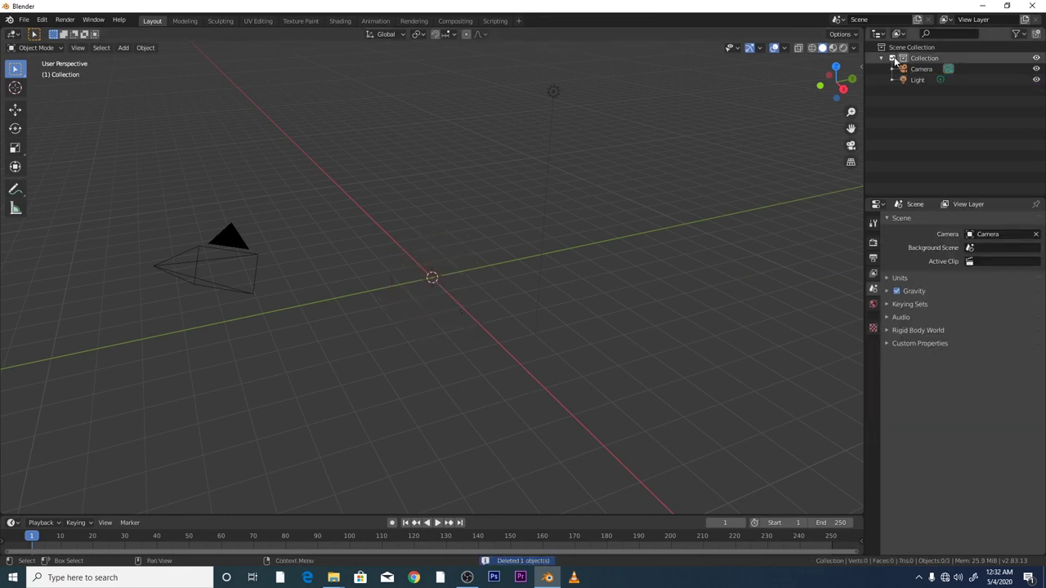
click(843, 90)
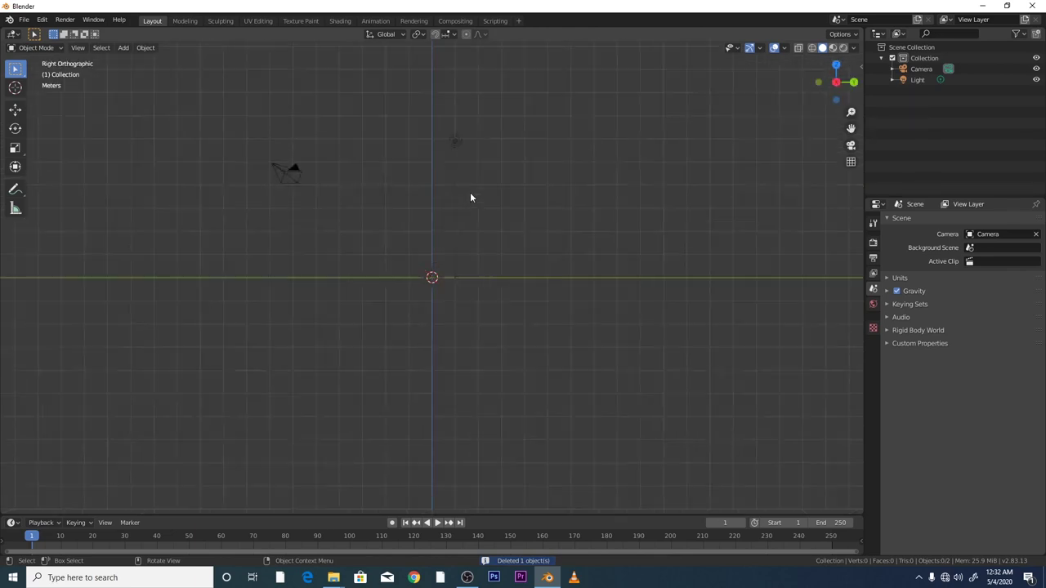
Add a blank Grease Pencil object to the scene
click(123, 48)
mouse_move(138, 127)
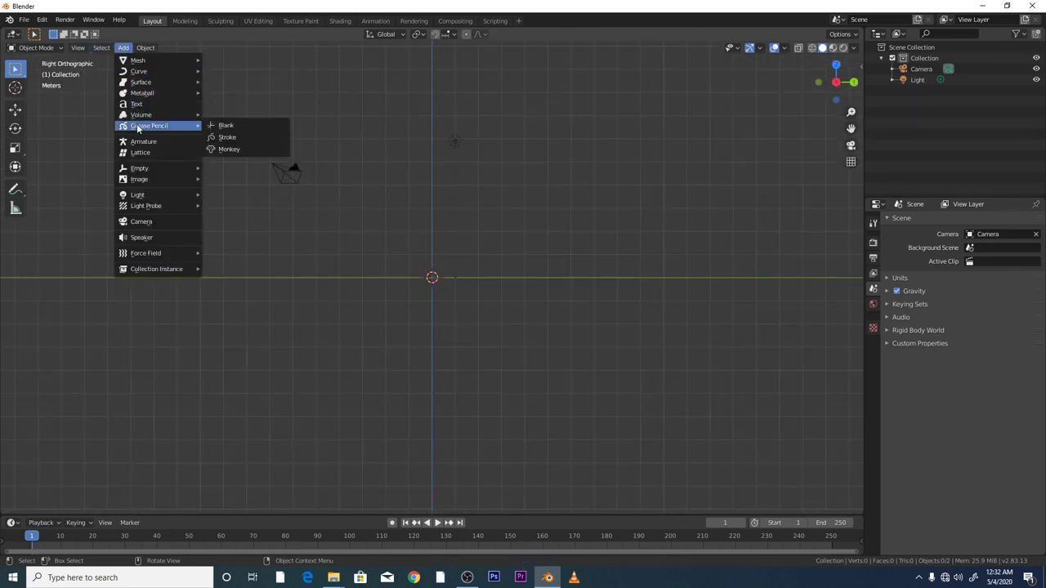
click(214, 125)
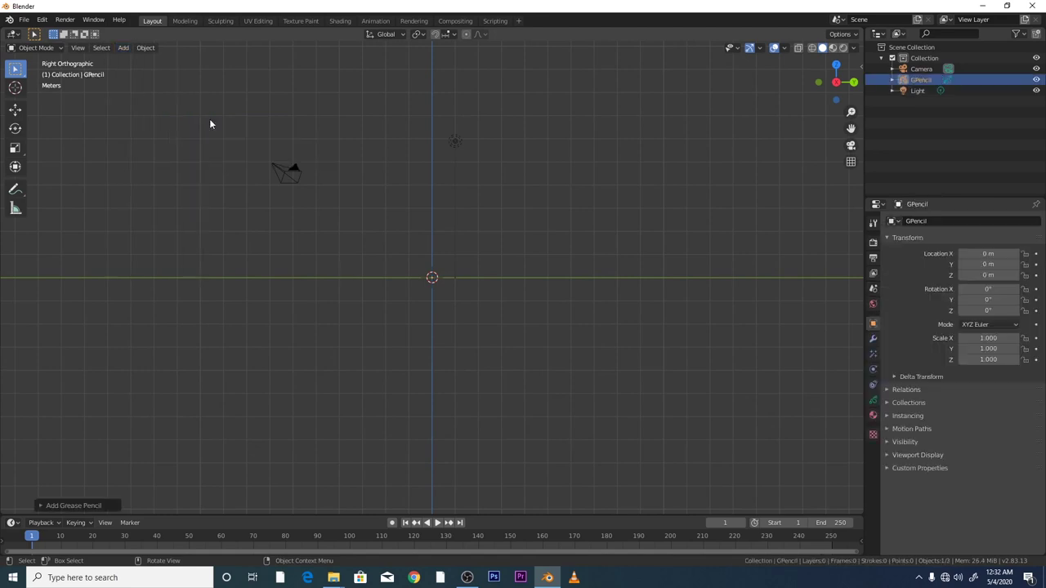
Rename the GPencil object to 'Pencil' in the Outliner
double_click(930, 79)
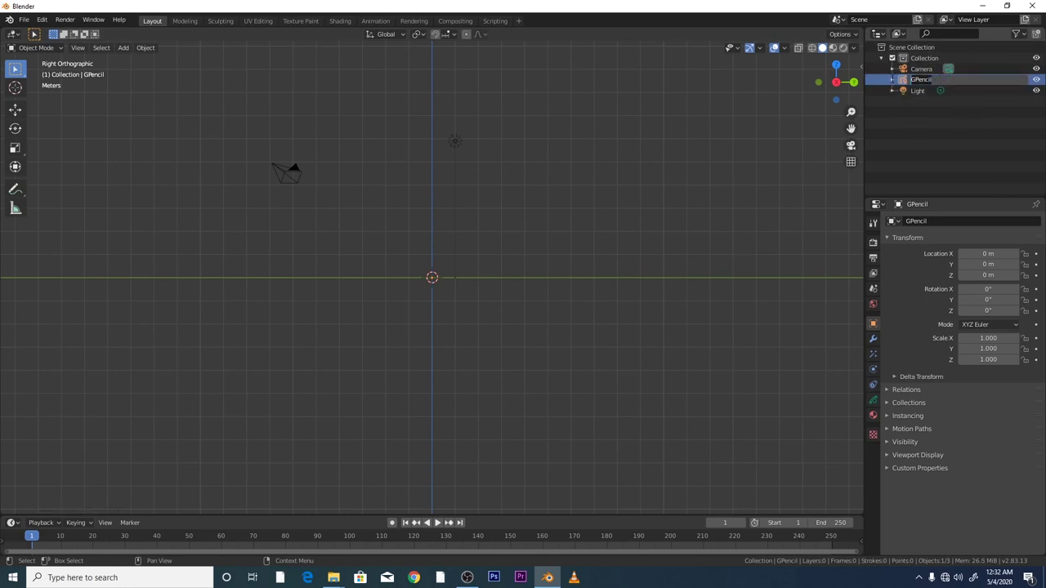
key(Home)
key(Delete)
key(Right)
key(Right)
key(Right)
key(Right)
key(Right)
key(Right)
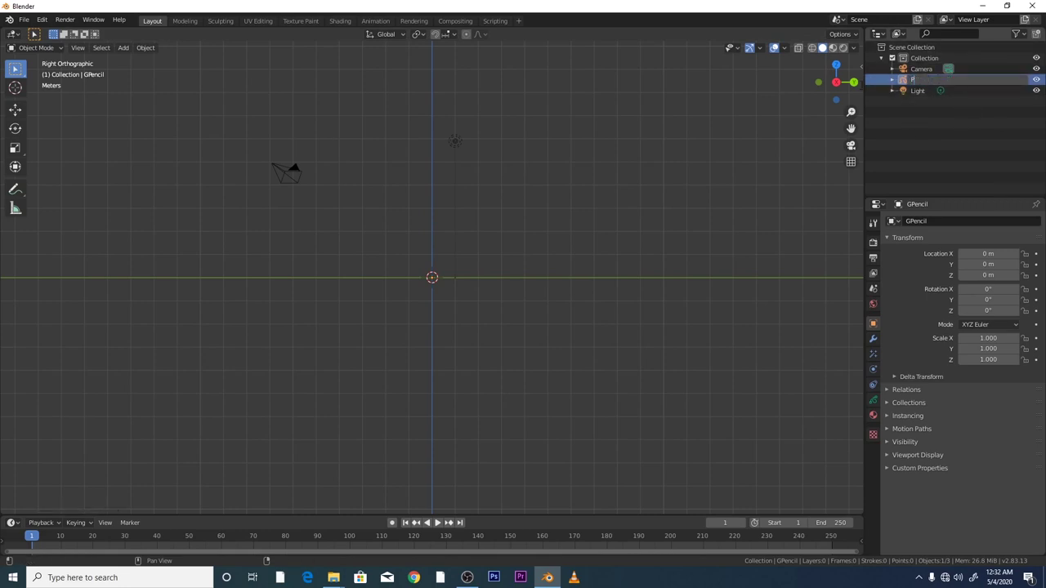
key(Return)
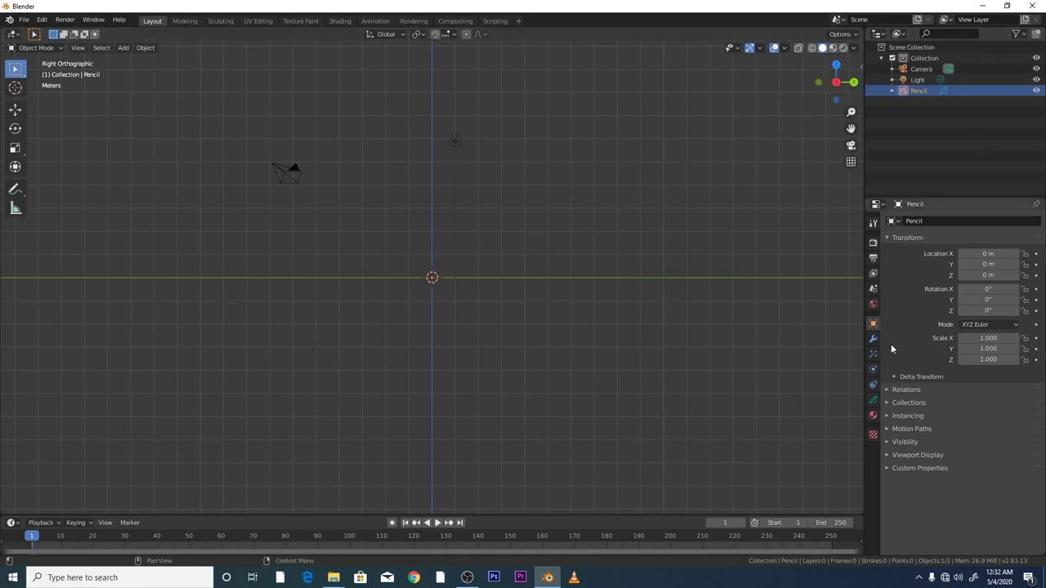
Add a new drawing layer to the Pencil object's grease pencil data and rename it
click(873, 404)
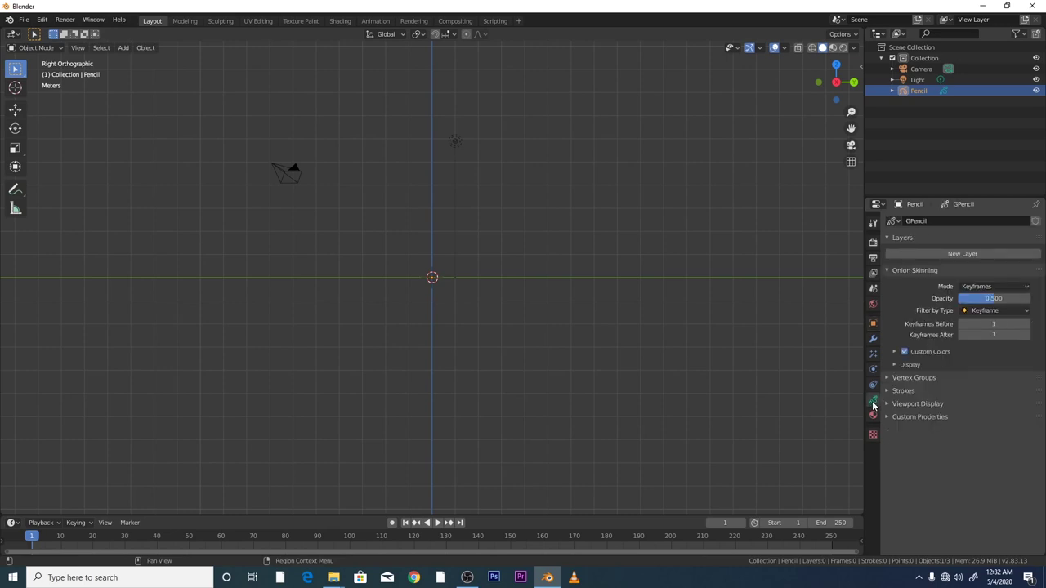
click(930, 254)
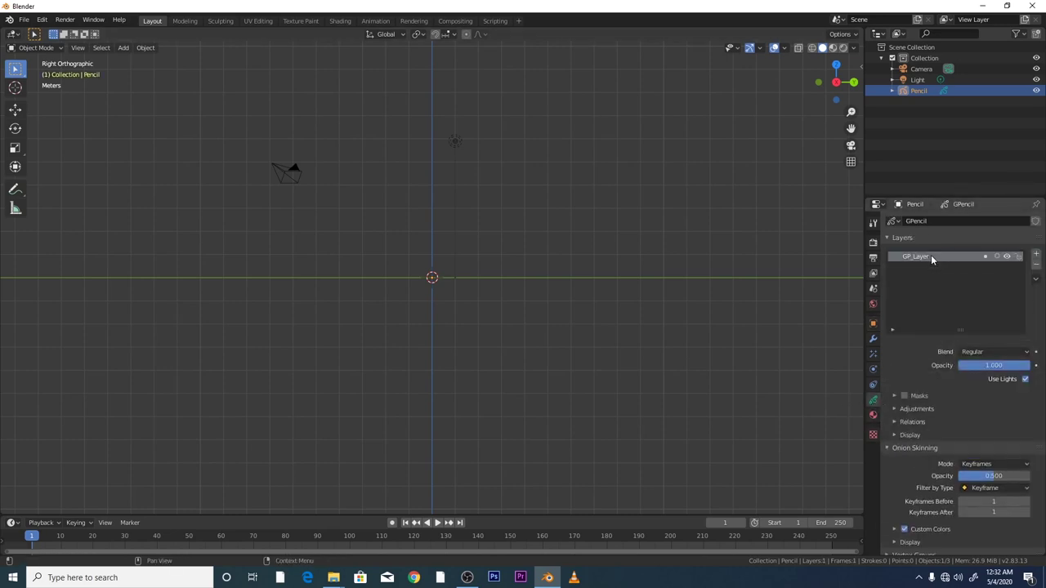
double_click(931, 256)
text(Pencil)
key(Return)
Create a new material for Pencil and name it General-Material
click(873, 416)
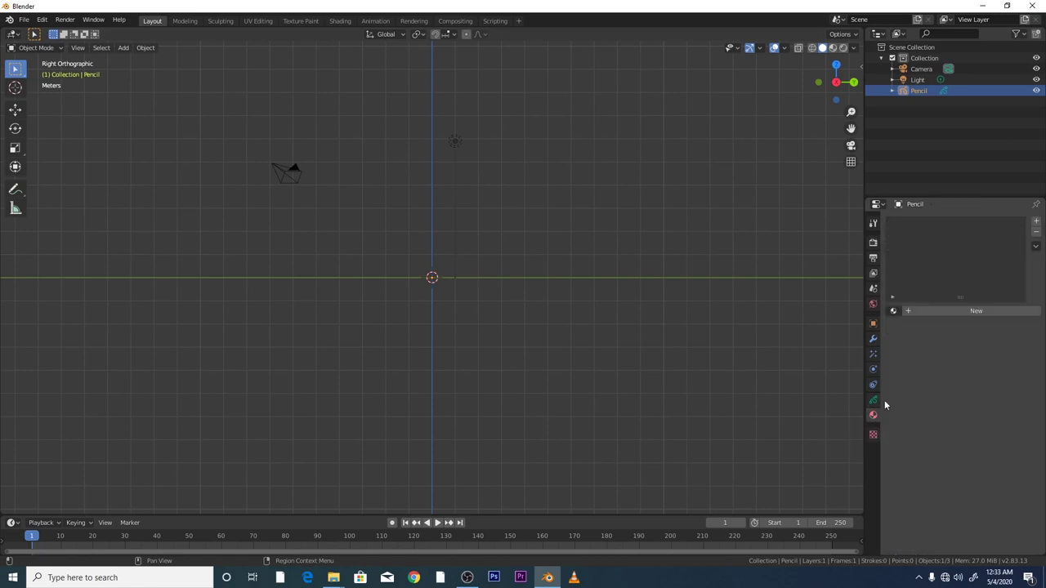
click(930, 313)
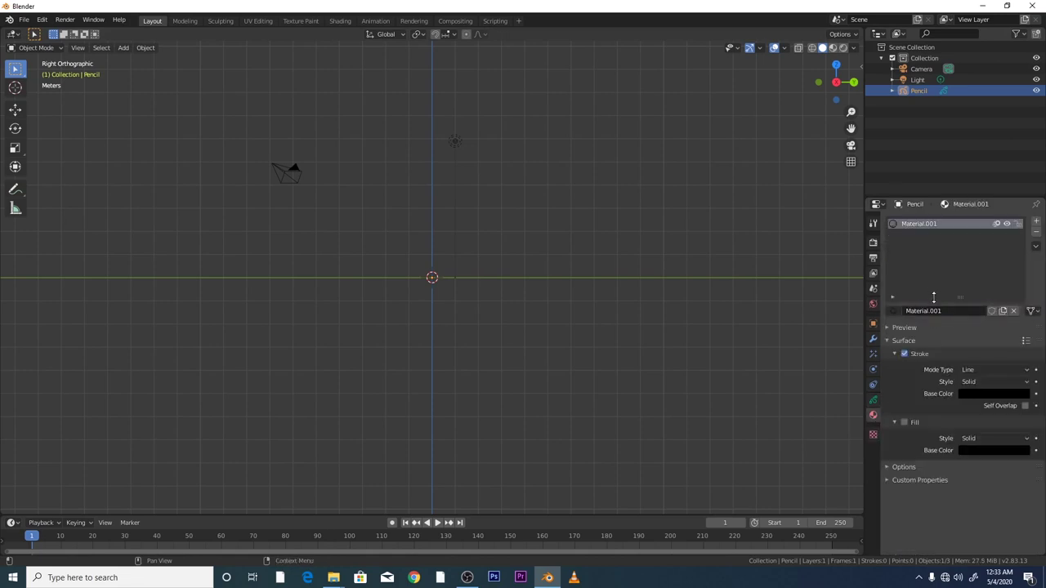
double_click(940, 310)
drag(931, 311, 846, 311)
drag(960, 307, 838, 310)
text(General Material)
key(Return)
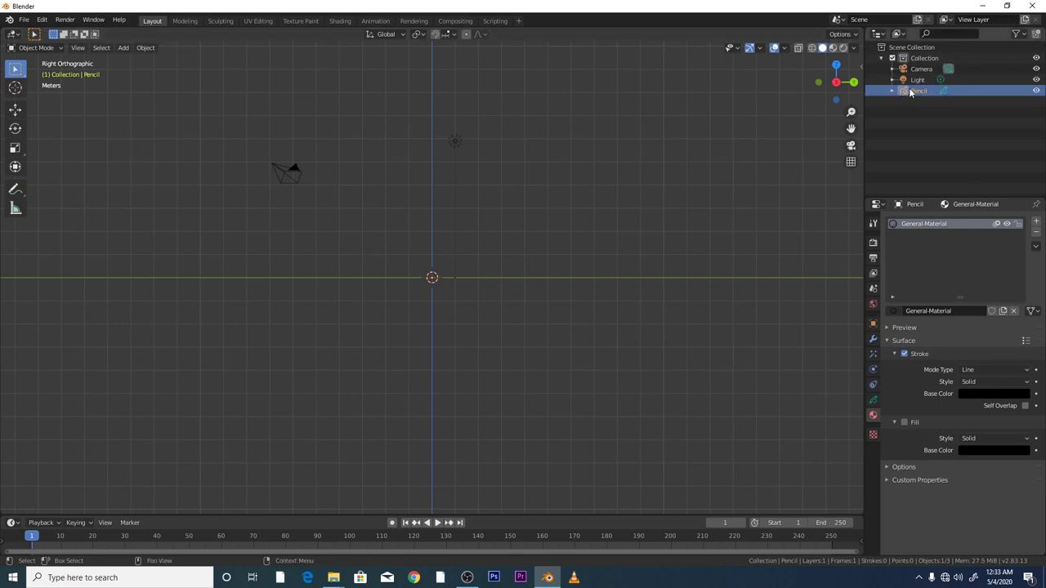
click(27, 49)
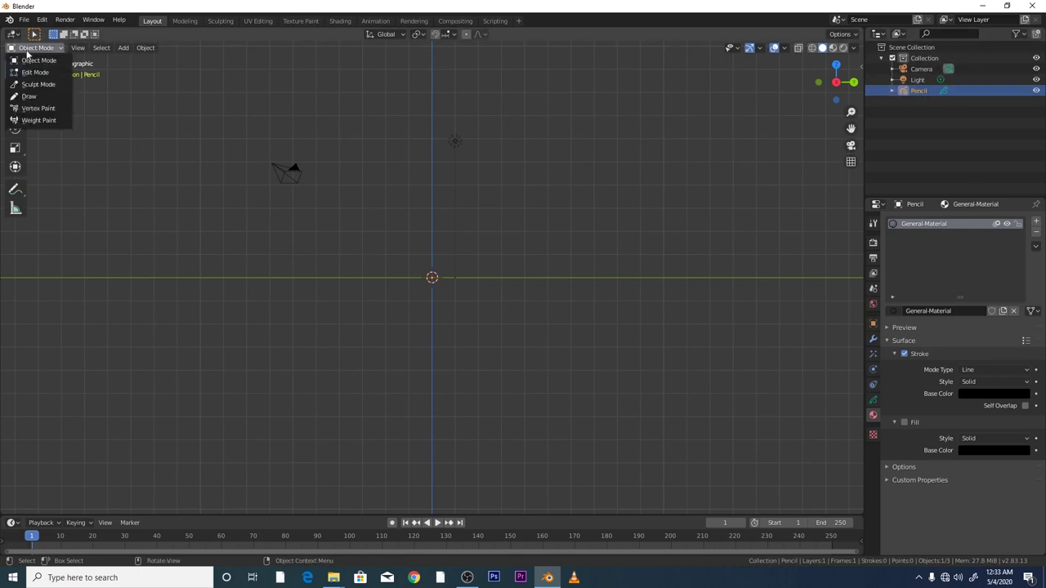
Put Pencil in Draw mode and make strokes use vertex colour instead of material colour
click(31, 97)
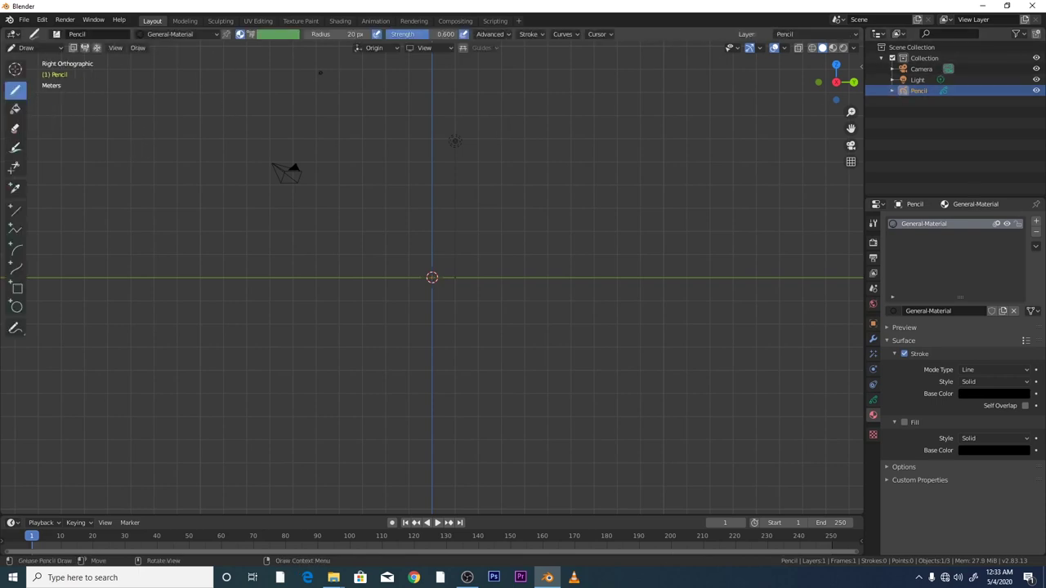
click(250, 35)
click(262, 35)
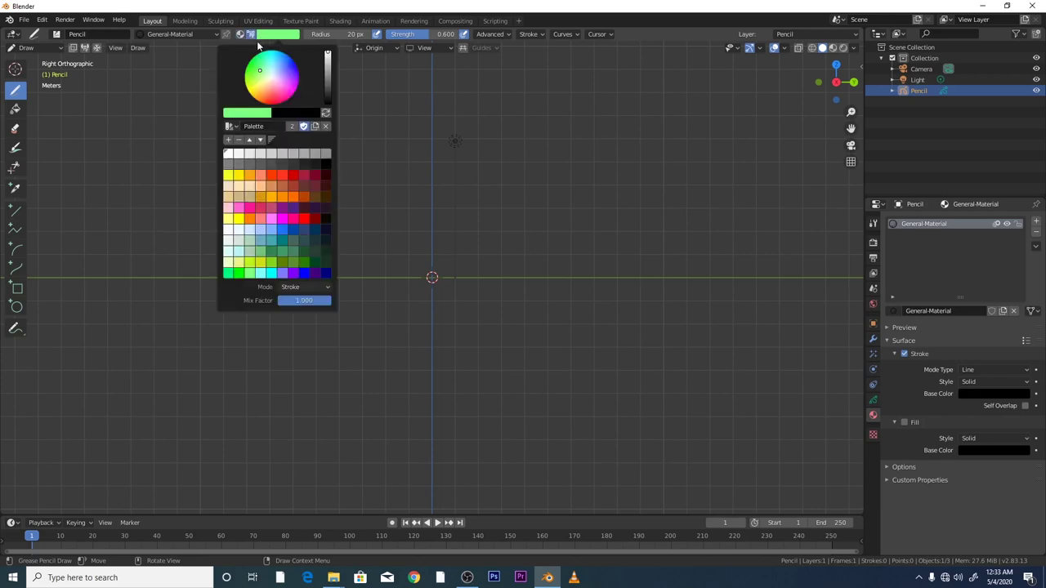
Replace the default palette with a new palette named 'pencil'
click(326, 127)
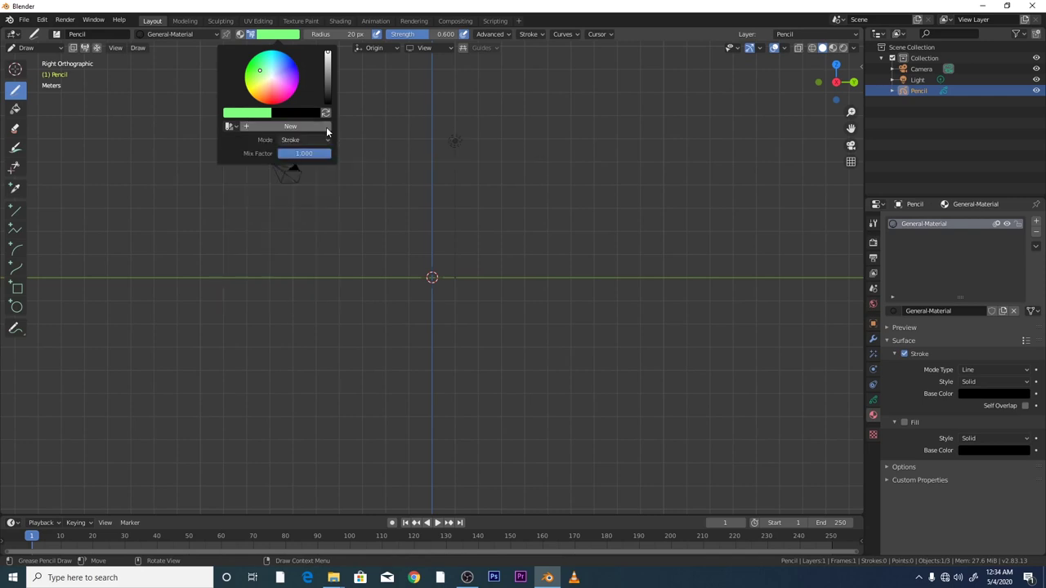
click(272, 127)
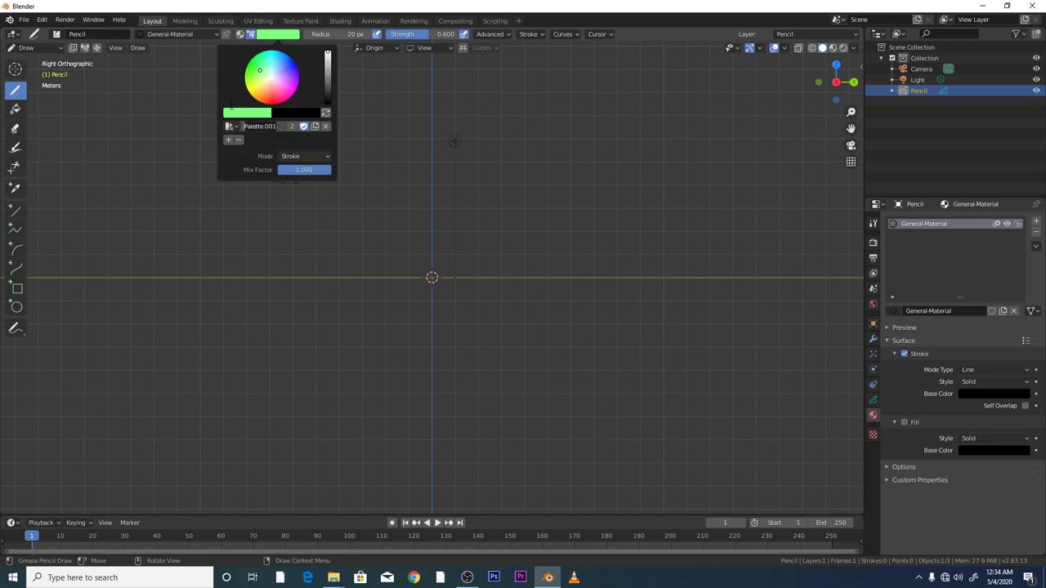
key(BackSpace)
text(pencil)
key(Return)
Add red, pink, cyan and dark grey swatches to the pencil palette
drag(269, 84, 273, 104)
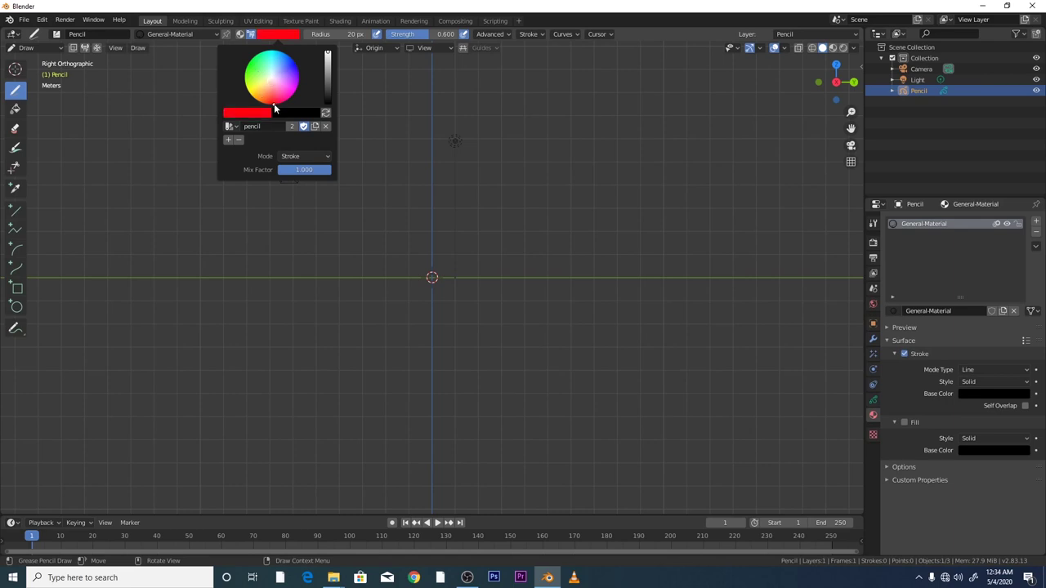
click(228, 141)
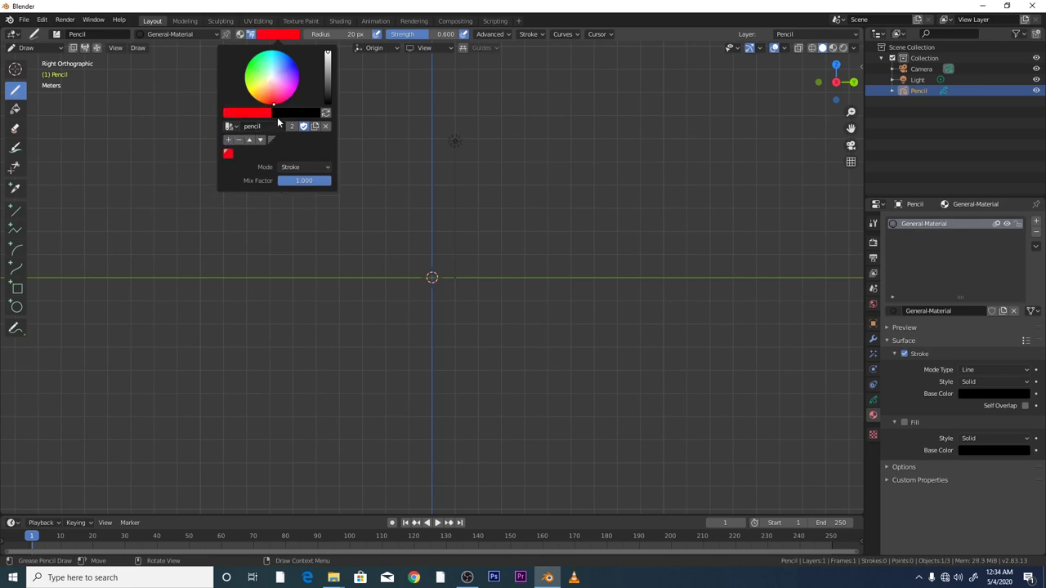
mouse_move(275, 102)
mouse_down()
mouse_move(281, 90)
mouse_move(267, 59)
mouse_move(256, 85)
mouse_move(268, 73)
mouse_up()
click(228, 140)
click(228, 140)
mouse_move(330, 94)
mouse_down()
mouse_move(327, 83)
mouse_move(284, 96)
mouse_move(328, 104)
mouse_move(273, 77)
mouse_up()
drag(328, 103, 328, 82)
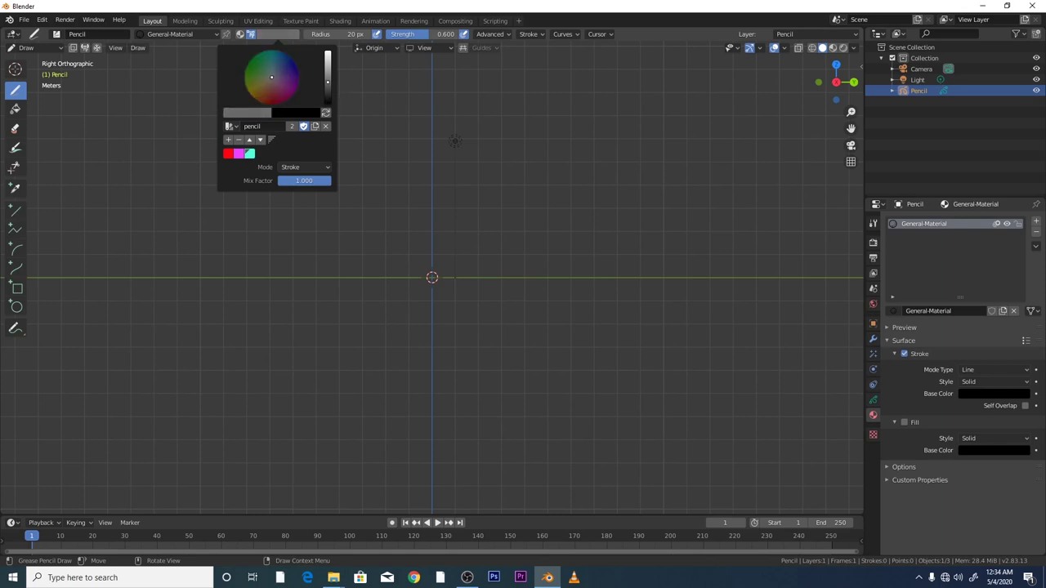
click(228, 140)
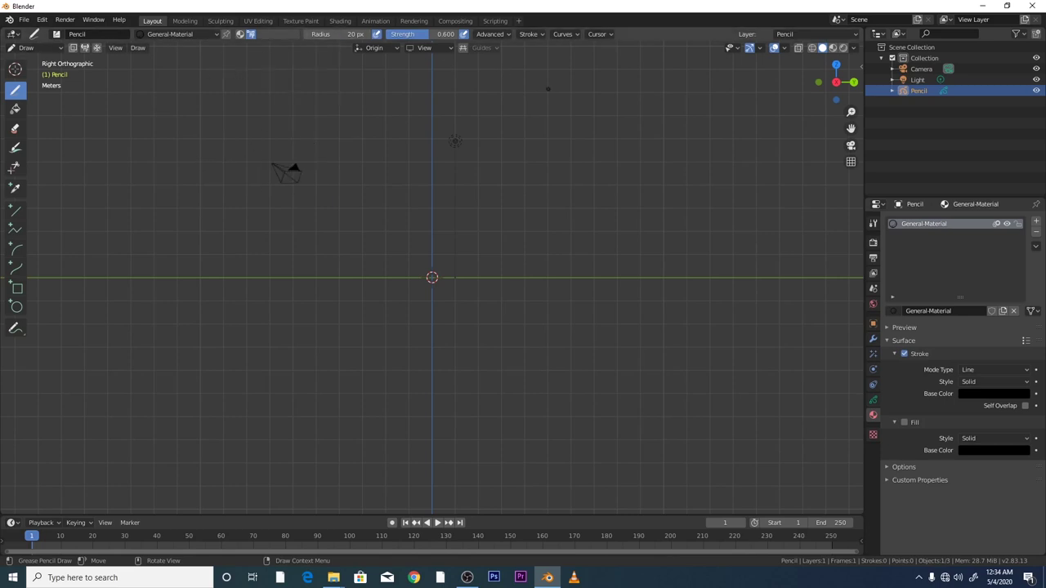
Draw two test strokes and switch viewport shading to Material Preview
scroll(549, 213, up, 2)
scroll(549, 213, down, 3)
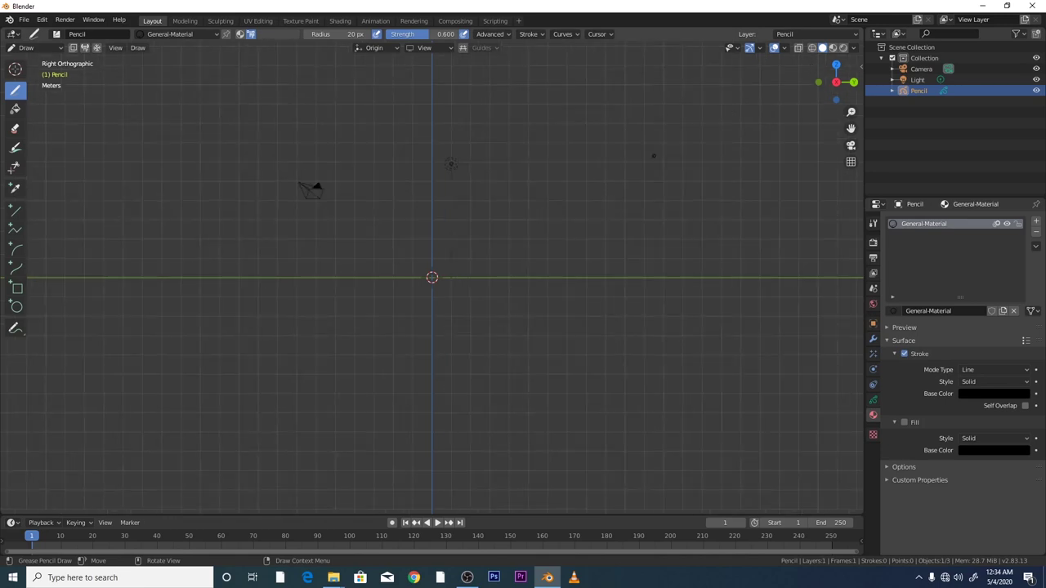
click(873, 400)
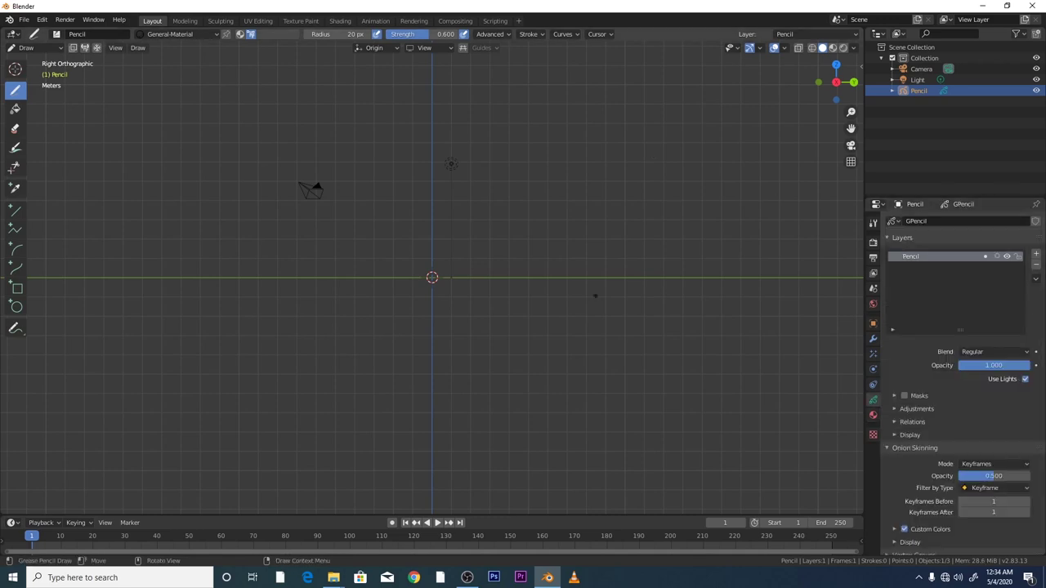
mouse_move(626, 345)
mouse_down()
mouse_move(634, 372)
mouse_move(664, 358)
mouse_up()
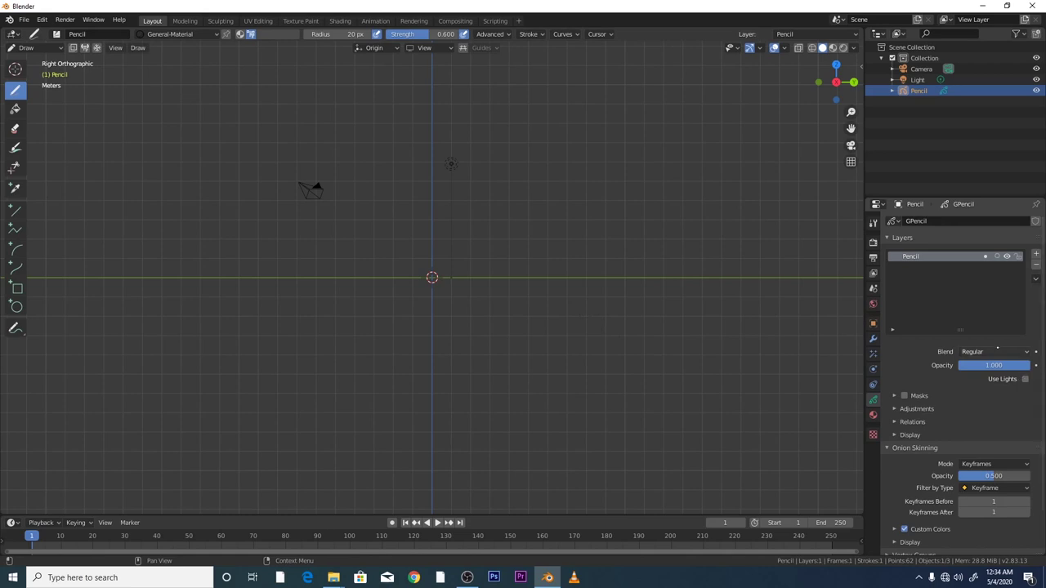
click(833, 47)
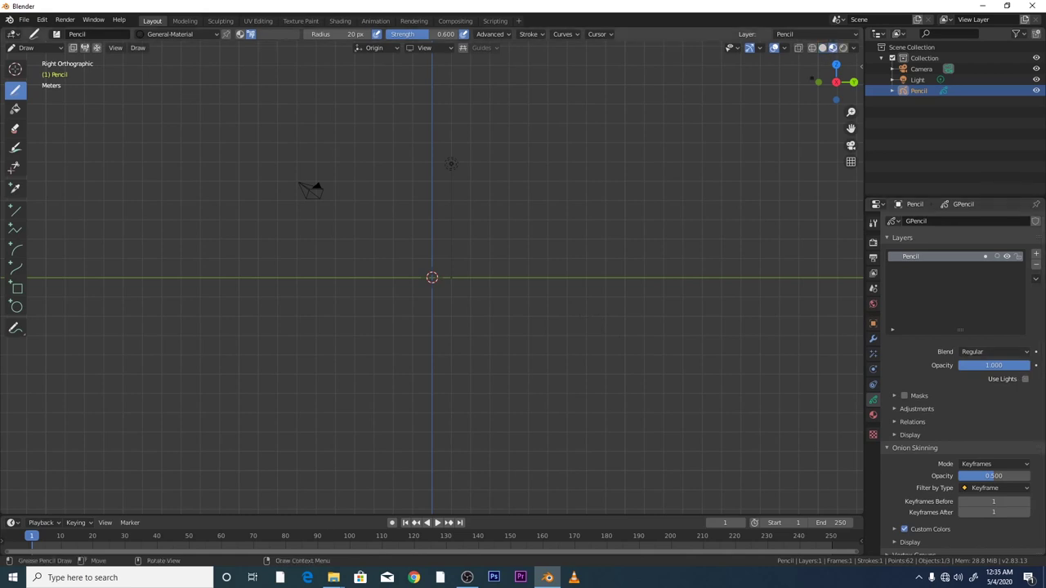
drag(441, 277, 557, 278)
click(286, 34)
Enlarge the brush radius to 244 px and draw two cyan squiggles
click(255, 75)
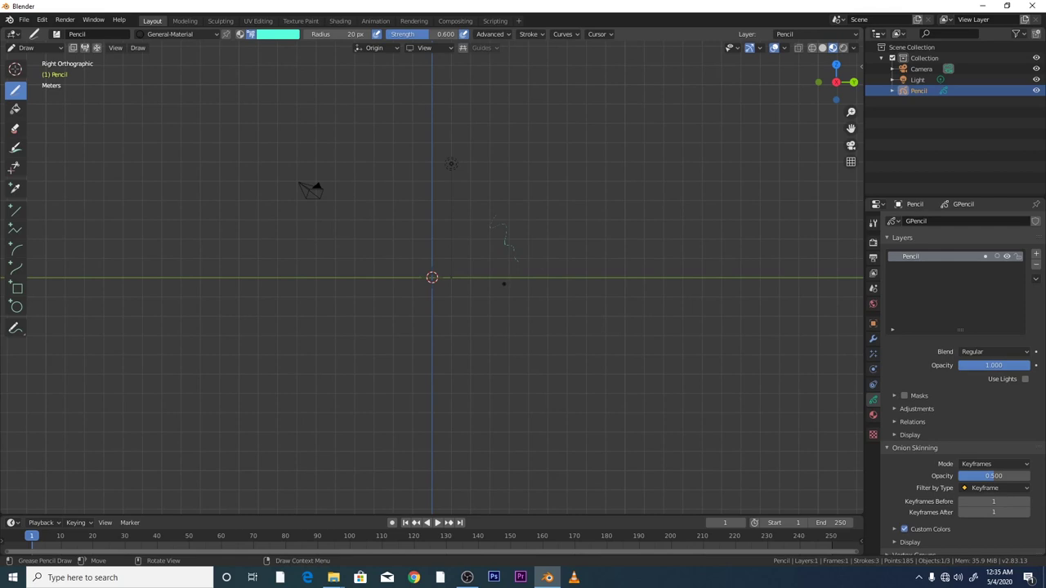
key(f)
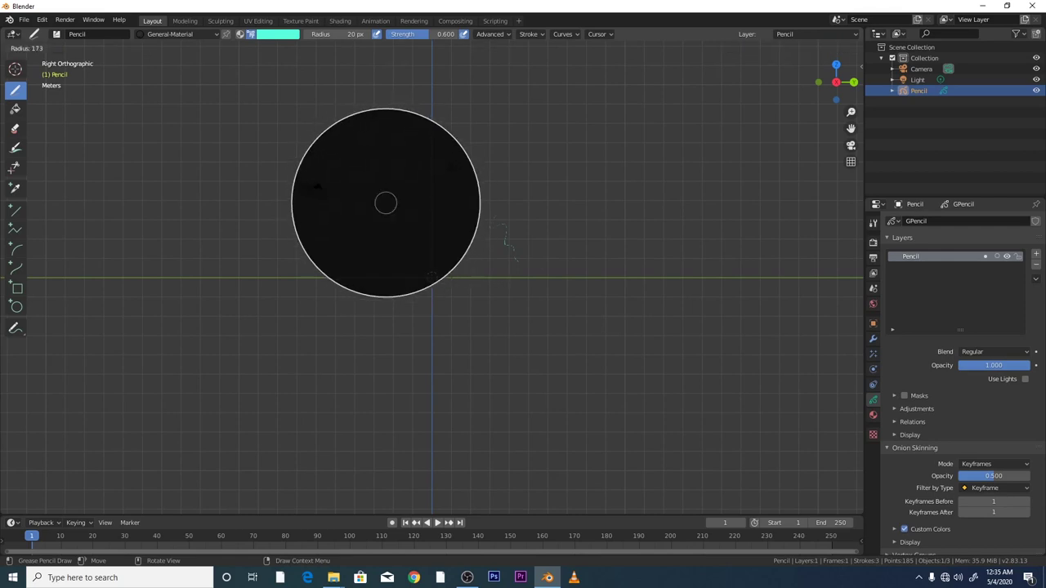
click(490, 237)
drag(484, 280, 526, 336)
key(f)
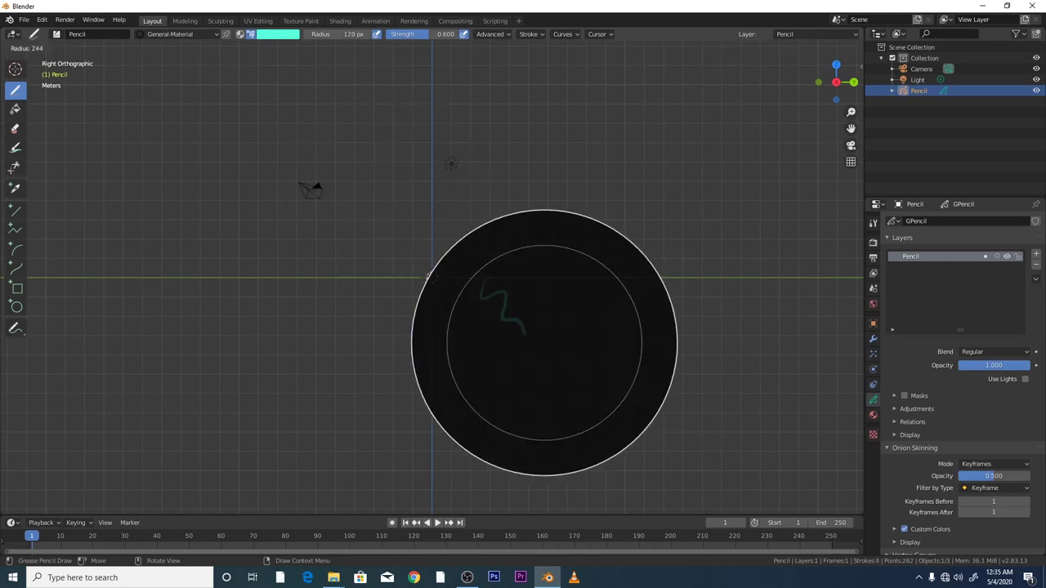
click(608, 327)
mouse_move(575, 290)
mouse_down()
mouse_move(591, 276)
mouse_move(608, 331)
mouse_up()
Draw magenta, red and dark squiggles, picking each colour from the palette
click(278, 34)
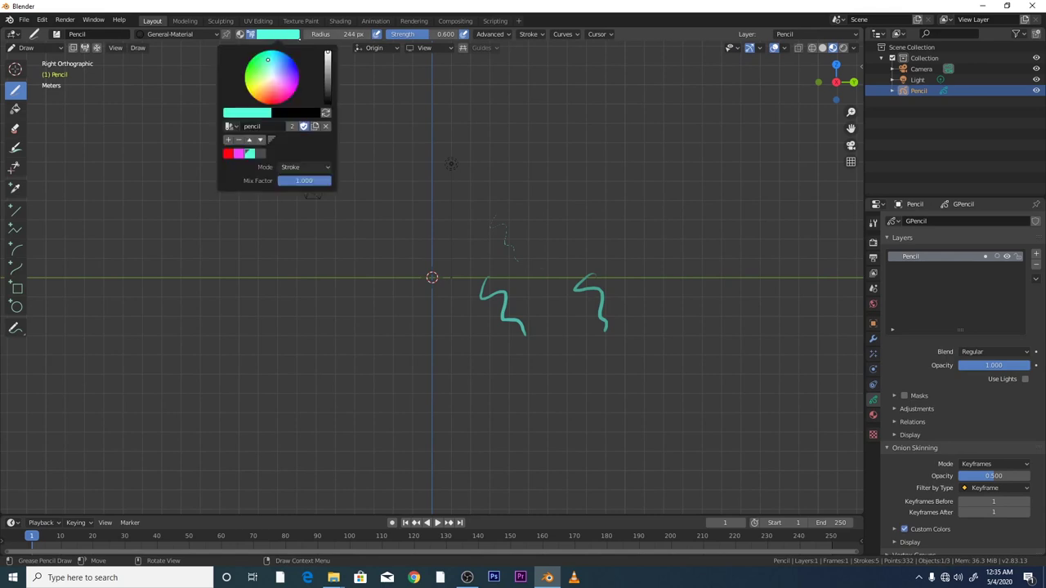
click(237, 152)
mouse_move(471, 166)
mouse_down()
mouse_move(468, 194)
mouse_move(518, 217)
mouse_up()
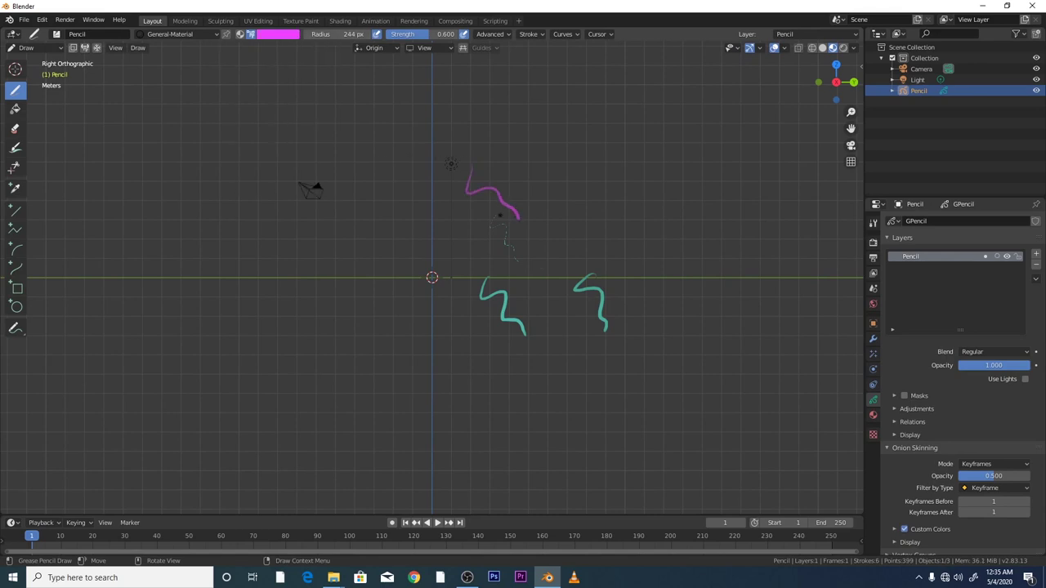
click(269, 36)
click(229, 153)
drag(396, 131, 435, 186)
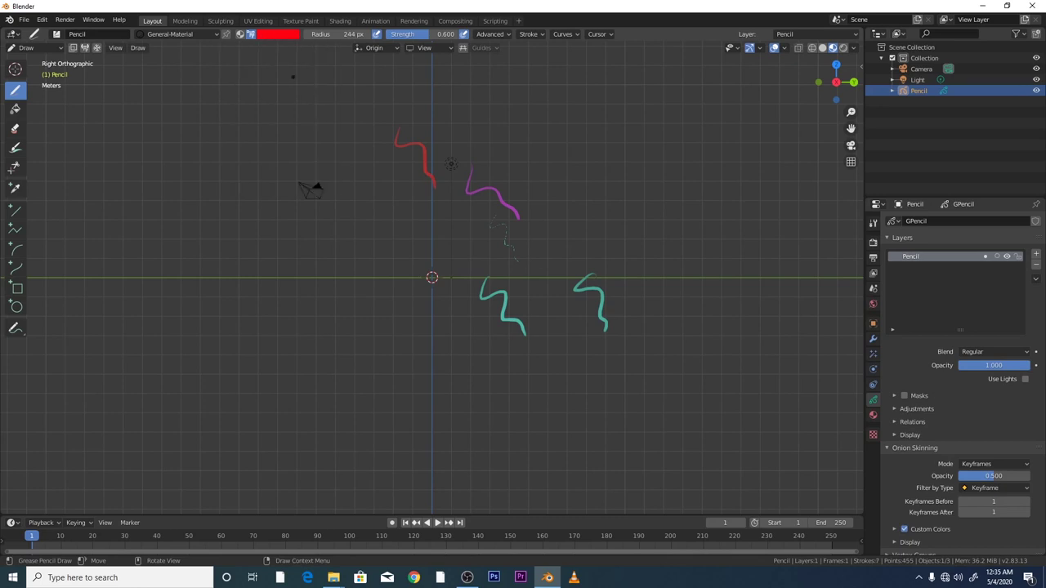
click(277, 34)
click(267, 152)
drag(478, 204, 494, 239)
click(271, 34)
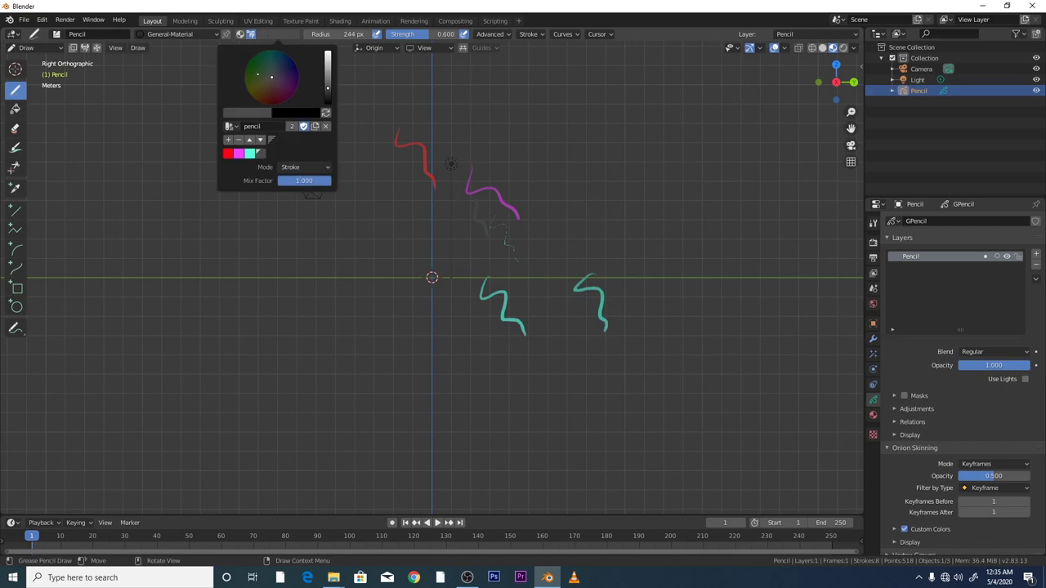
click(239, 142)
drag(350, 258, 375, 295)
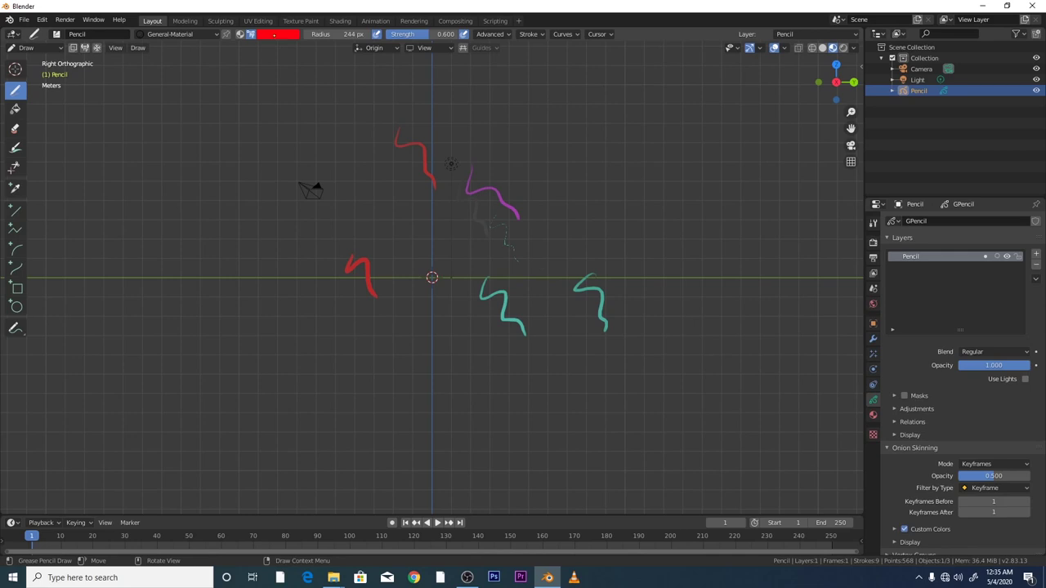
Rename the palette to 'blockcolor' and add light-green, blue and magenta swatches
click(277, 34)
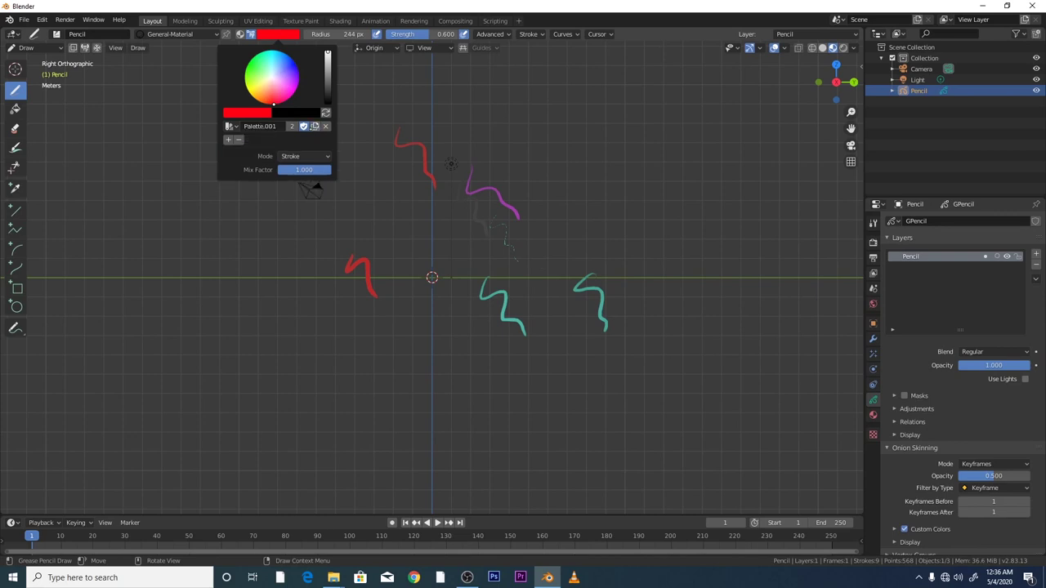
click(294, 37)
click(243, 126)
key(BackSpace)
text(blockcolor)
key(Return)
click(228, 139)
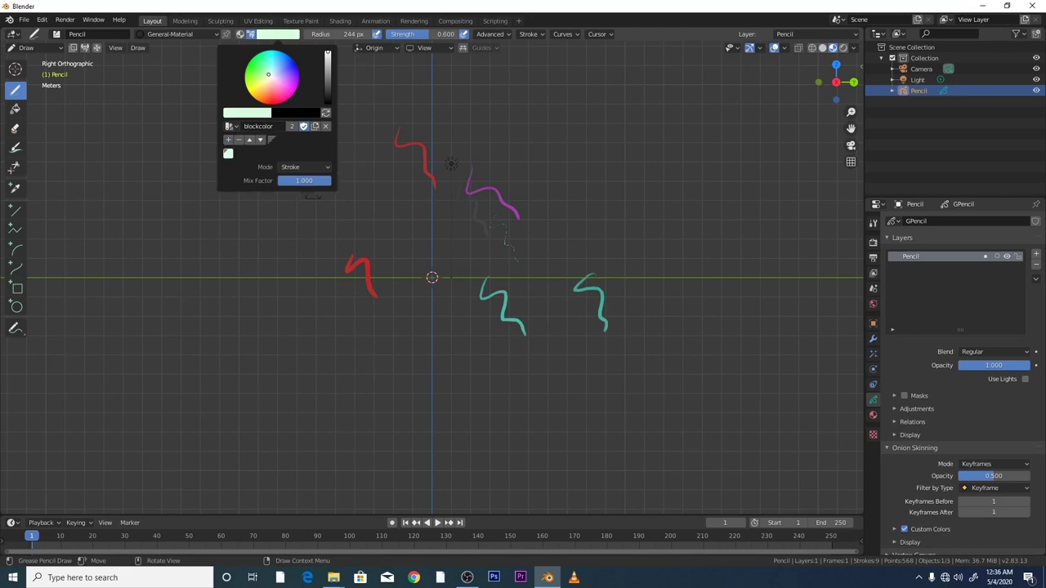
click(286, 55)
click(228, 139)
drag(280, 80, 292, 90)
click(228, 139)
click(286, 67)
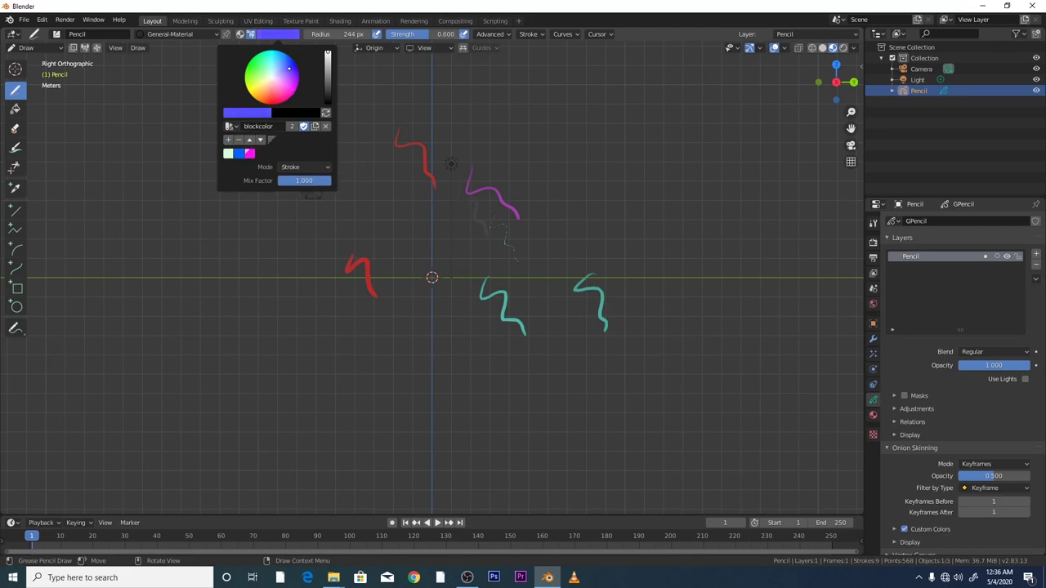
Draw a light-green squiggle and two blue strokes using blockcolor swatches
click(228, 153)
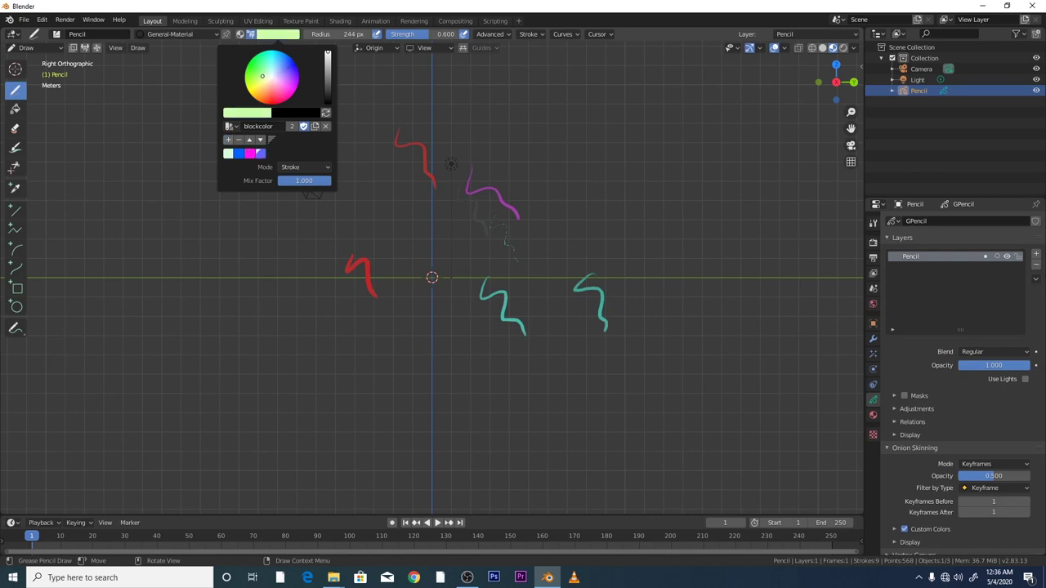
drag(583, 142, 603, 165)
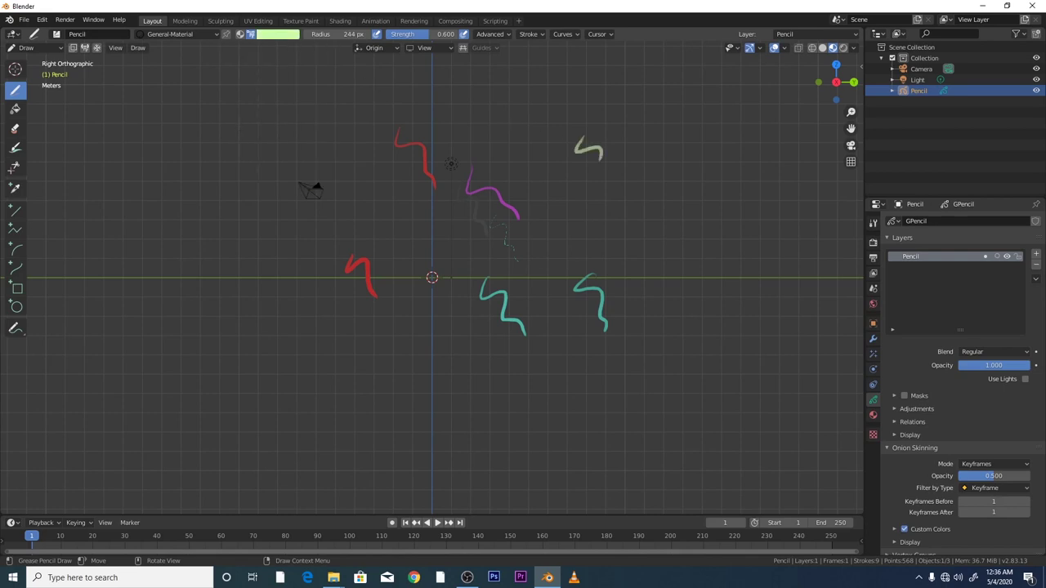
click(278, 36)
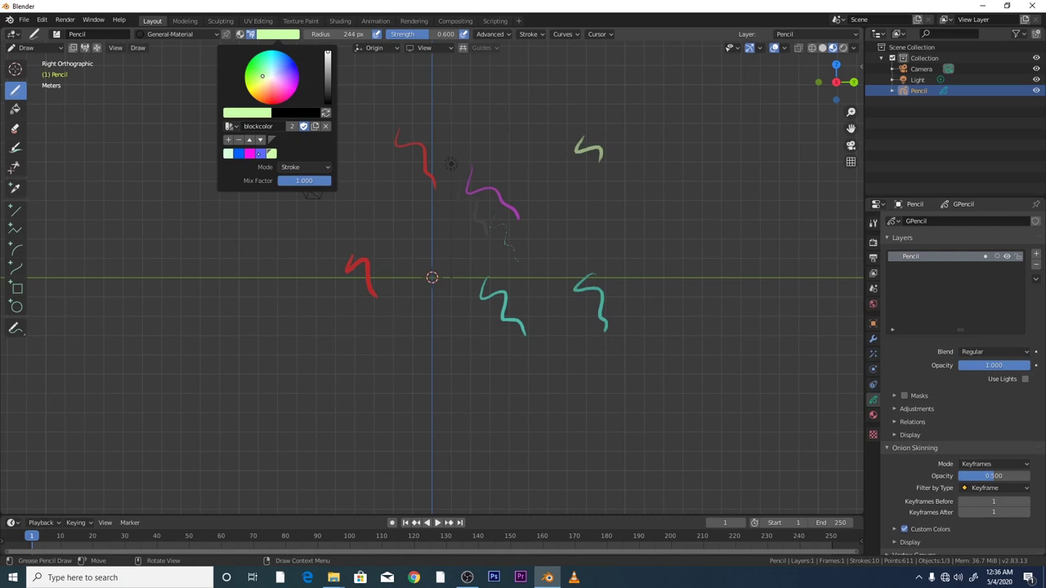
click(259, 153)
mouse_move(572, 139)
mouse_down()
mouse_move(601, 136)
mouse_move(629, 161)
mouse_up()
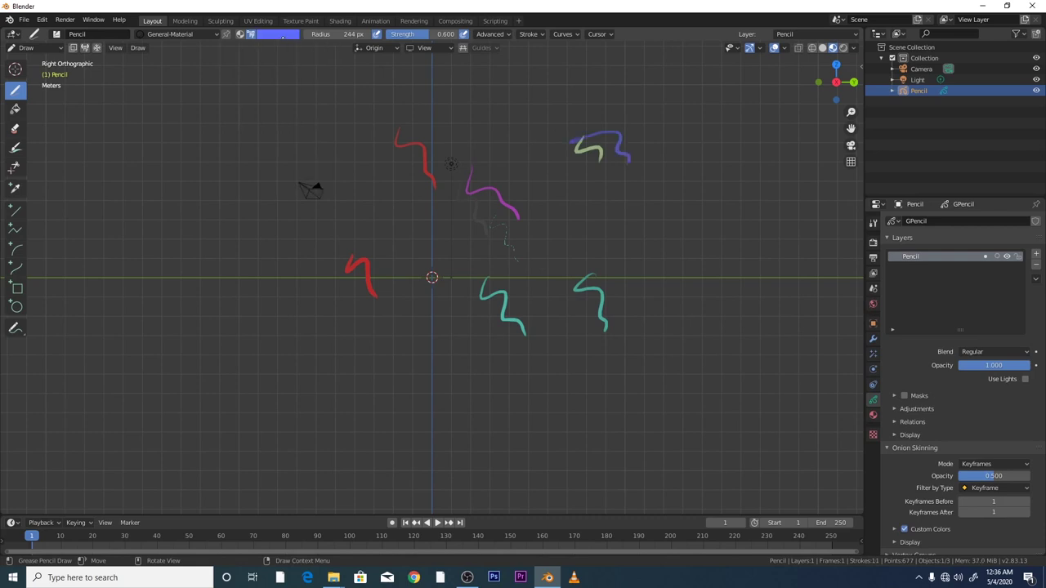
click(278, 36)
click(258, 152)
drag(485, 136, 500, 150)
Draw a grey stroke and three magenta strokes using blockcolor swatches
click(278, 36)
click(227, 152)
drag(394, 112, 423, 127)
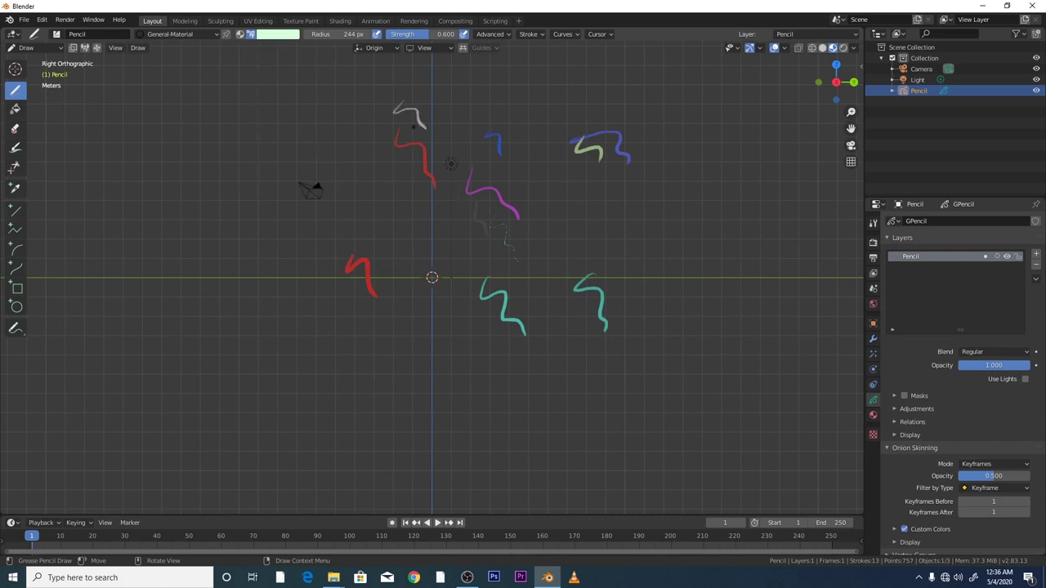
click(277, 34)
click(280, 150)
click(278, 35)
click(248, 153)
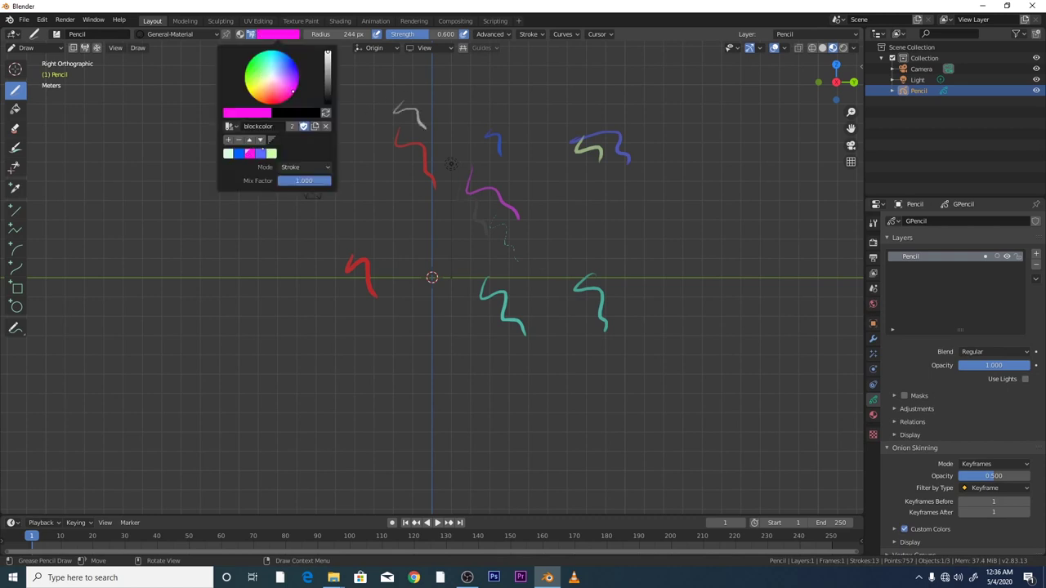
drag(426, 114, 453, 151)
drag(434, 207, 452, 243)
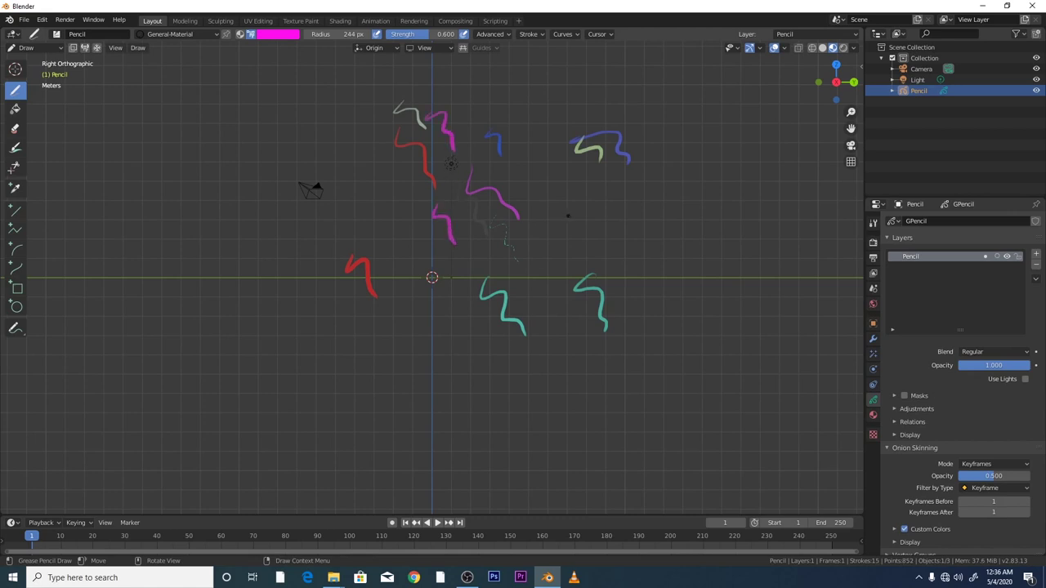
drag(568, 227, 594, 219)
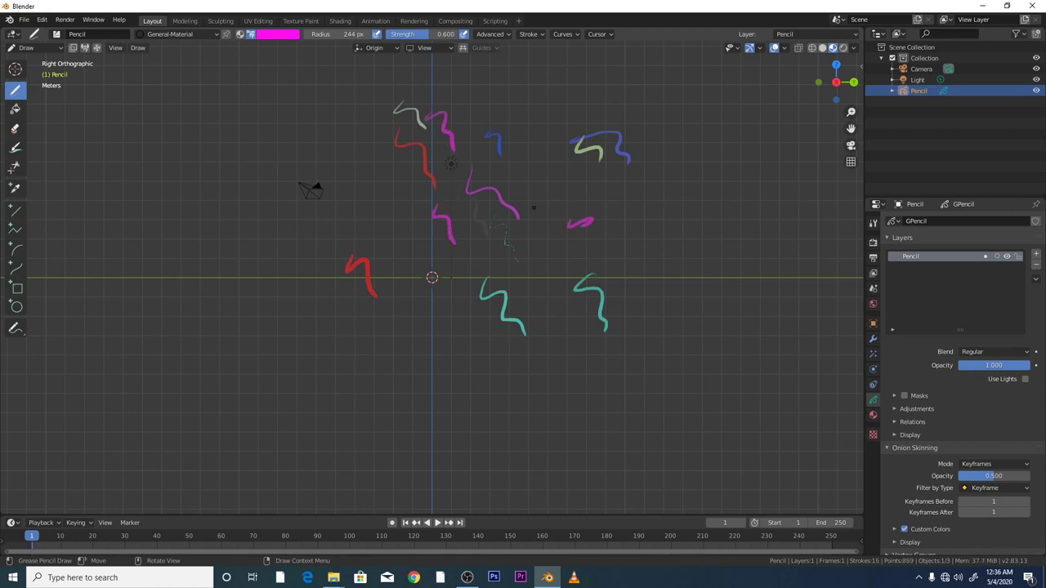